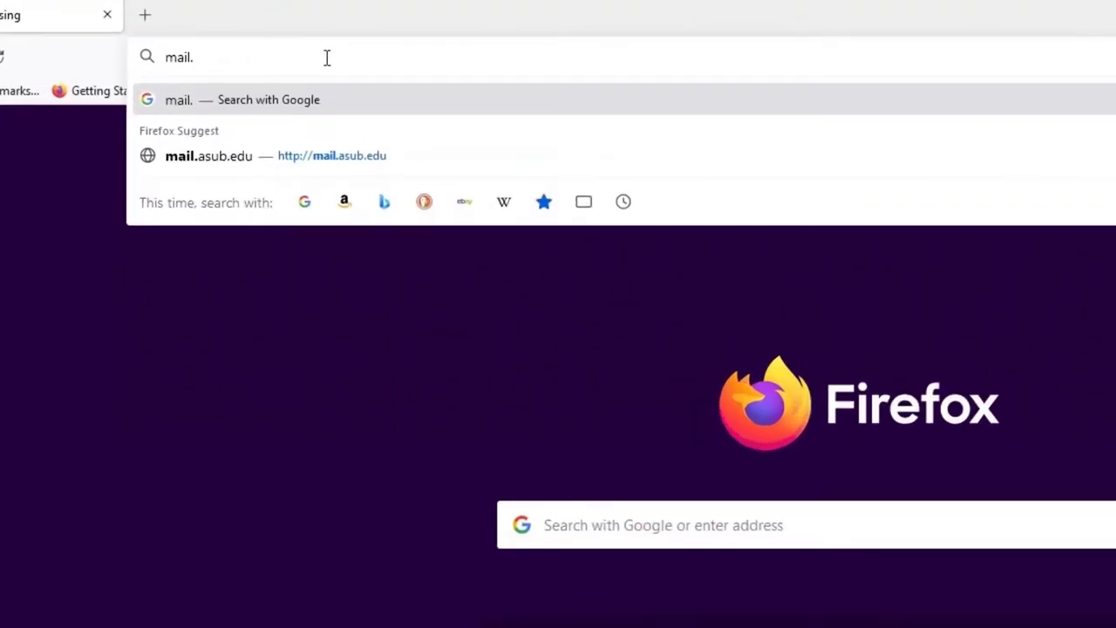
{"action": "type", "text": "asub"}
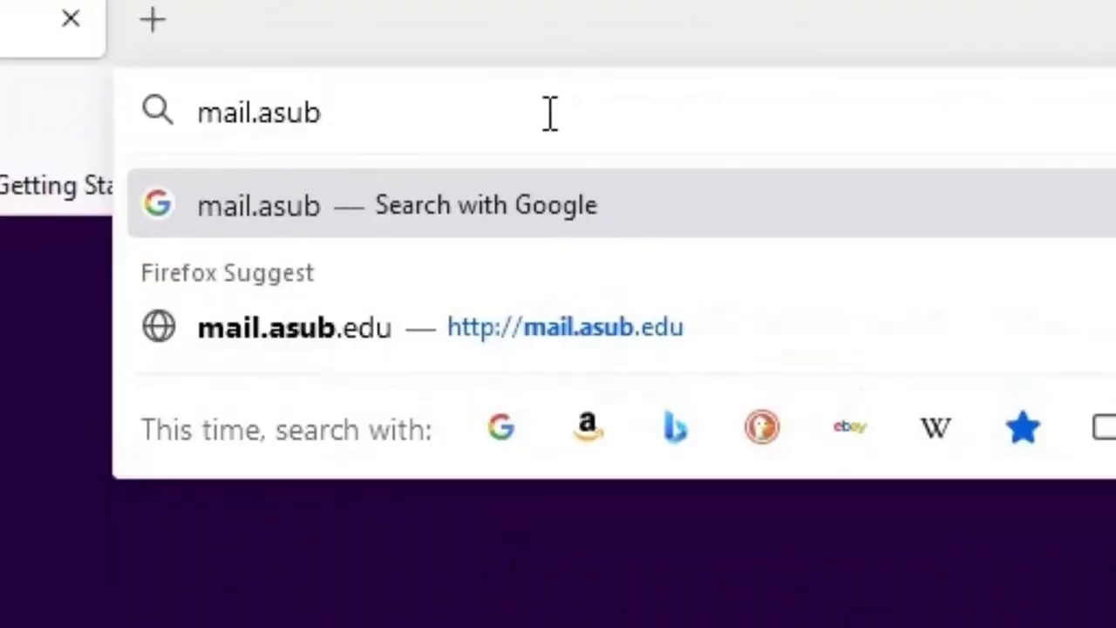
{"action": "type", "text": ".edu"}
Load mail.asub.edu in the Firefox private window, reaching the Microsoft sign-in for Outlook
{"action": "key", "text": "Return"}
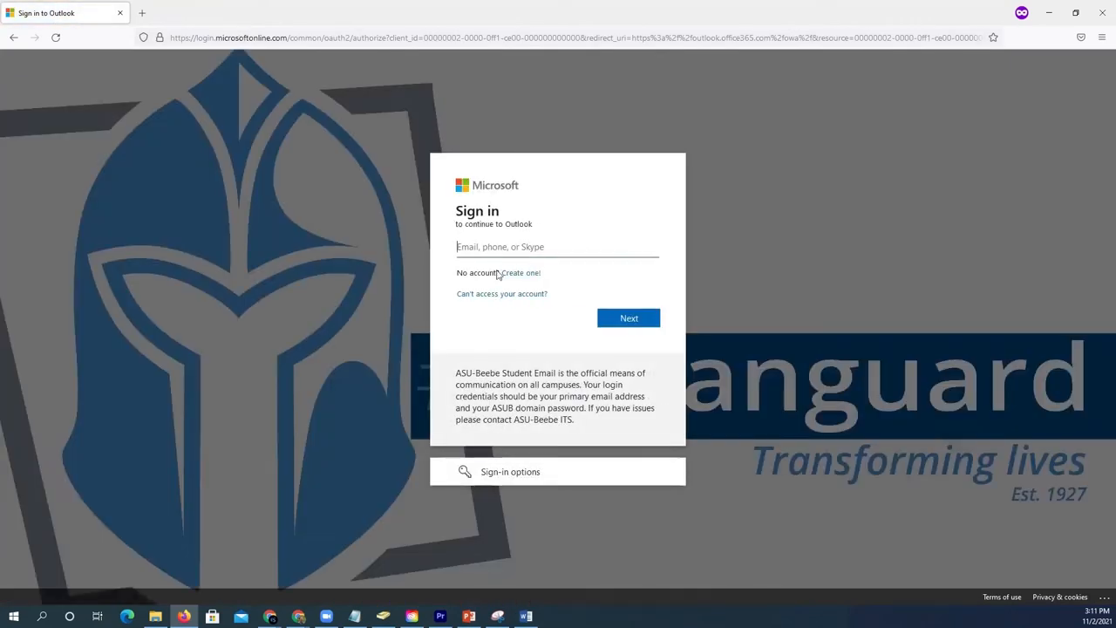
Sign in with the student email and password, declining Stay signed in
{"action": "left_click", "coordinate": [502, 253]}
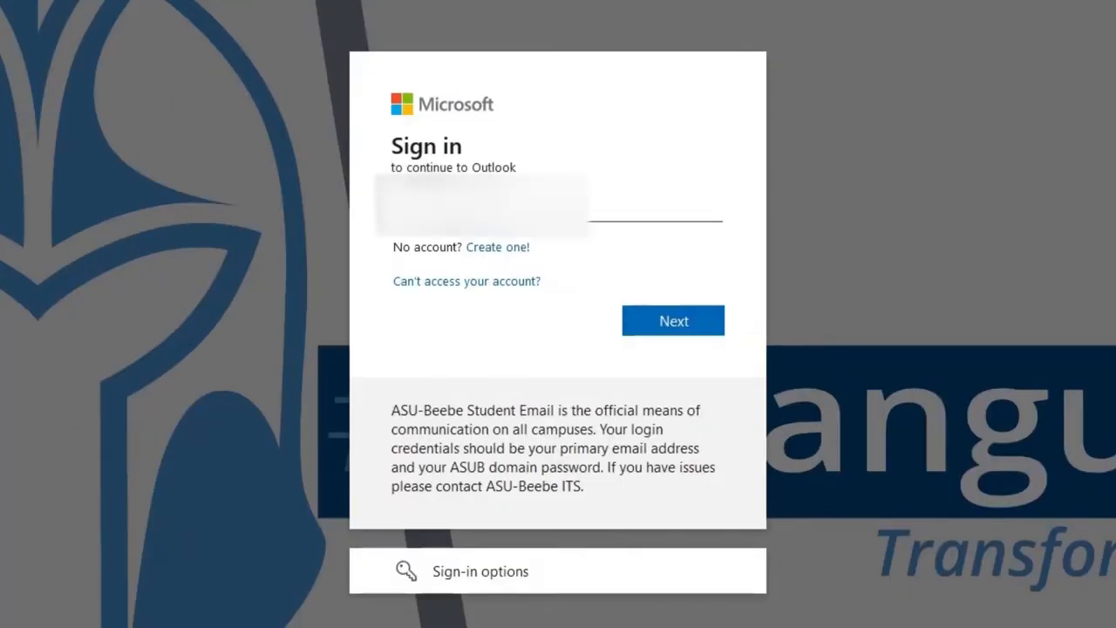
{"action": "key", "text": "Return"}
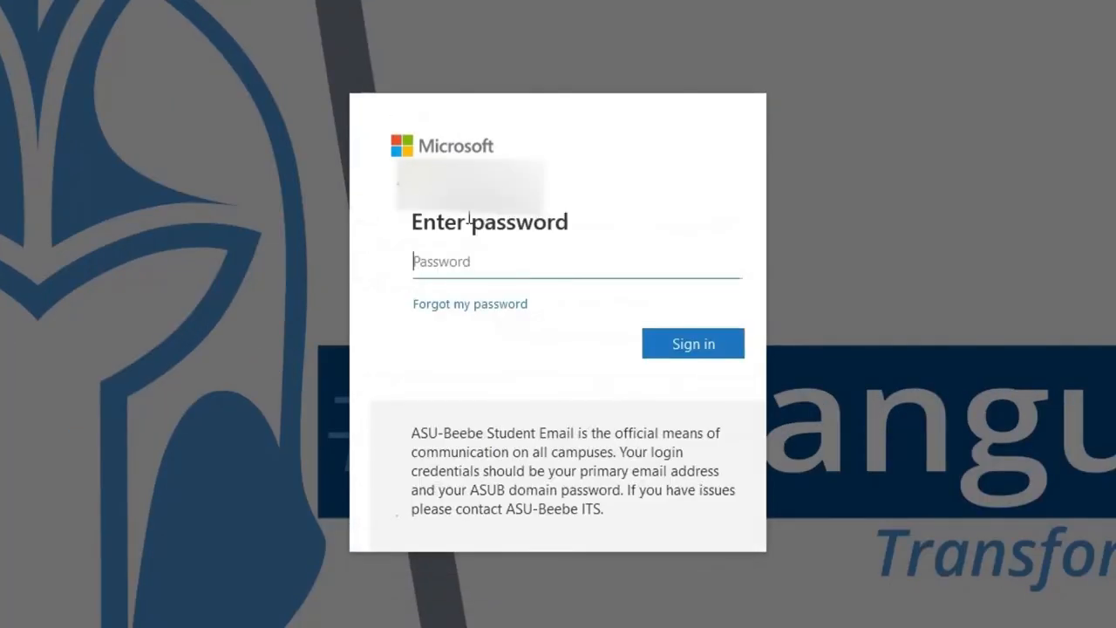
{"action": "type", "text": "**************"}
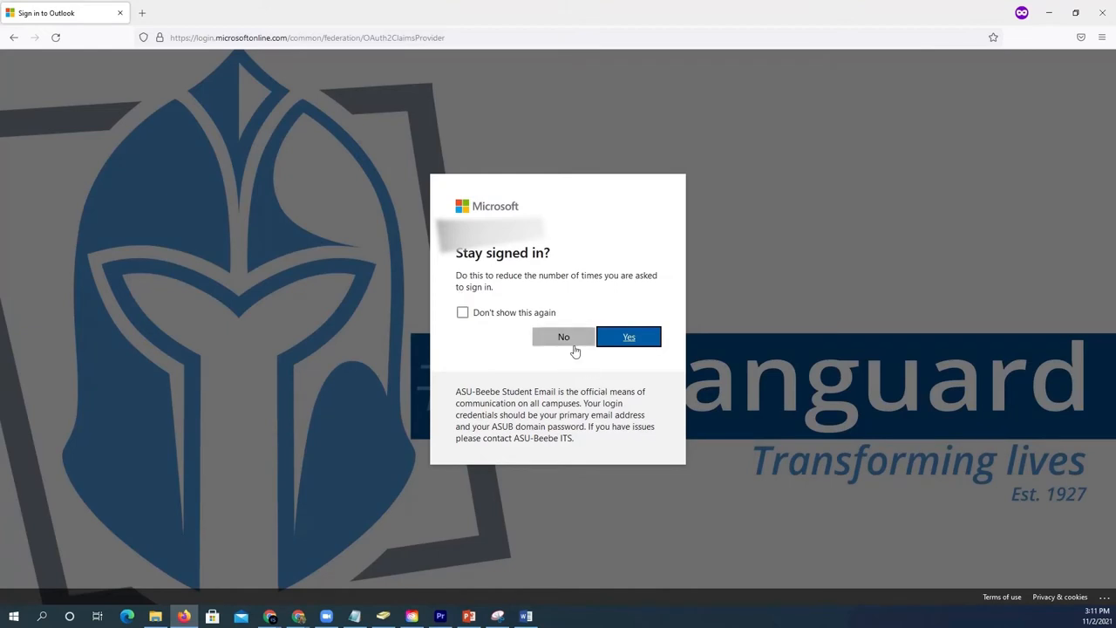
{"action": "left_click", "coordinate": [574, 344]}
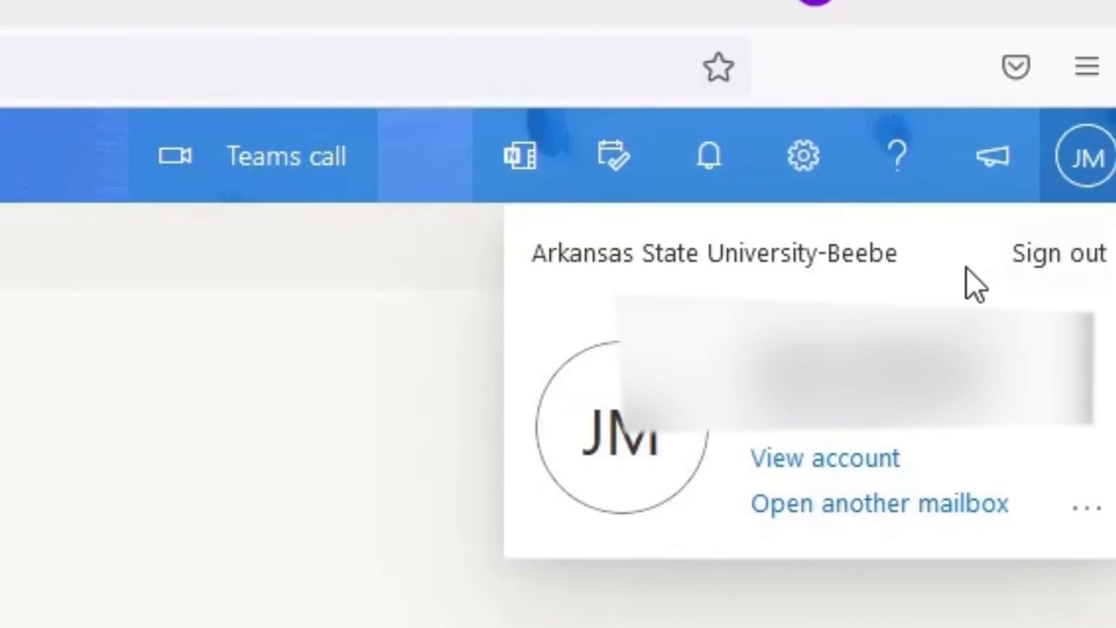
Go from the Outlook account menu to the Security info page via View account and Update info
{"action": "left_click", "coordinate": [864, 456]}
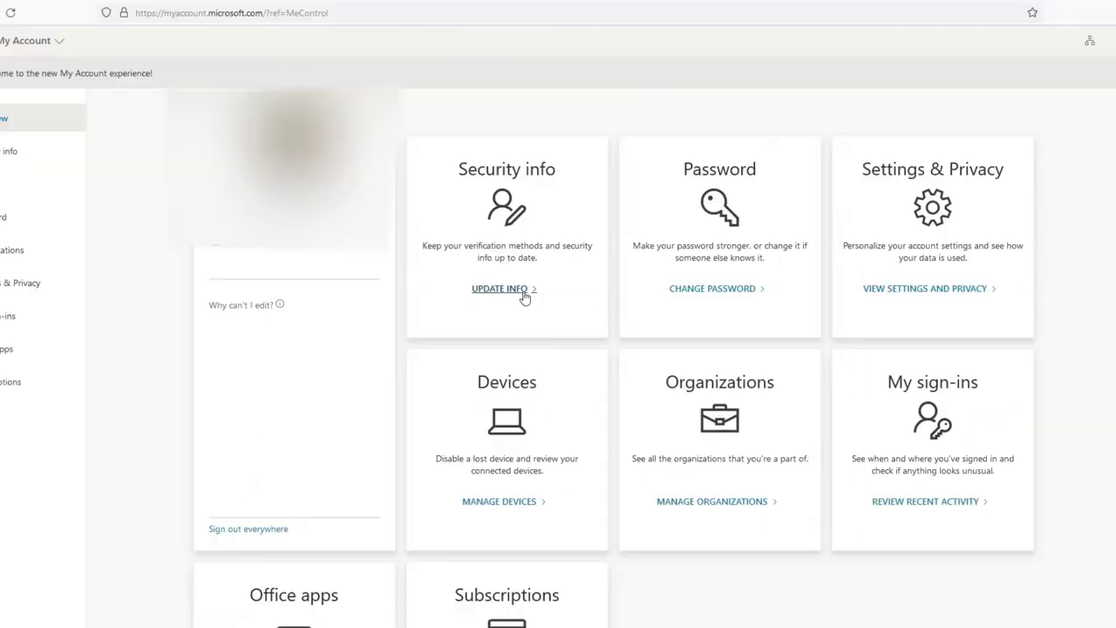
{"action": "left_click", "coordinate": [526, 294]}
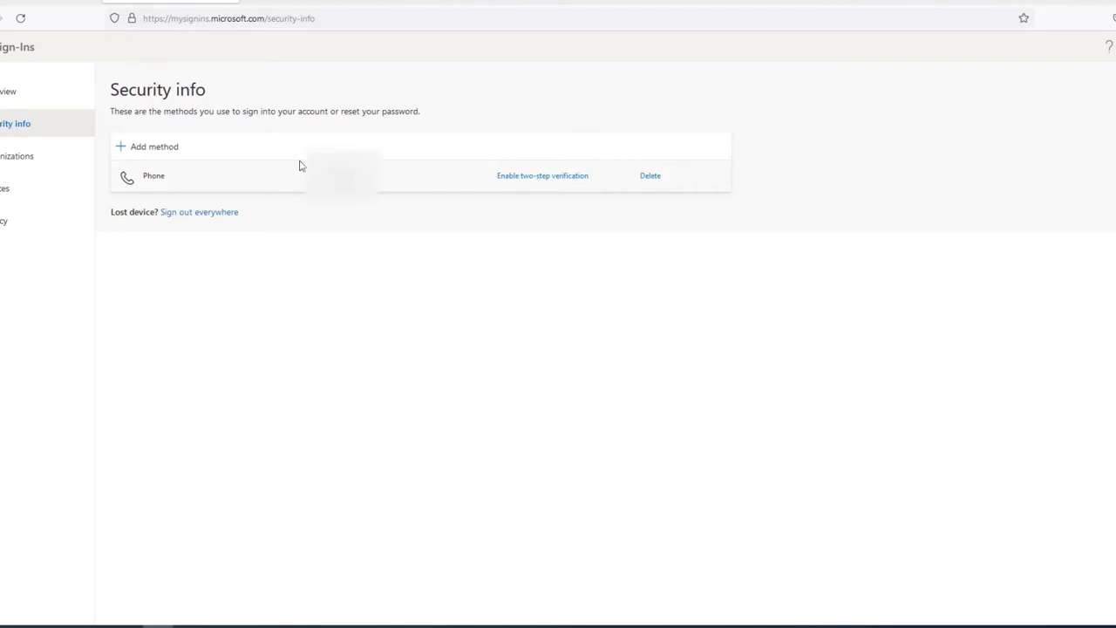
Add a new security method, choosing Email as the method type
{"action": "left_click", "coordinate": [174, 148]}
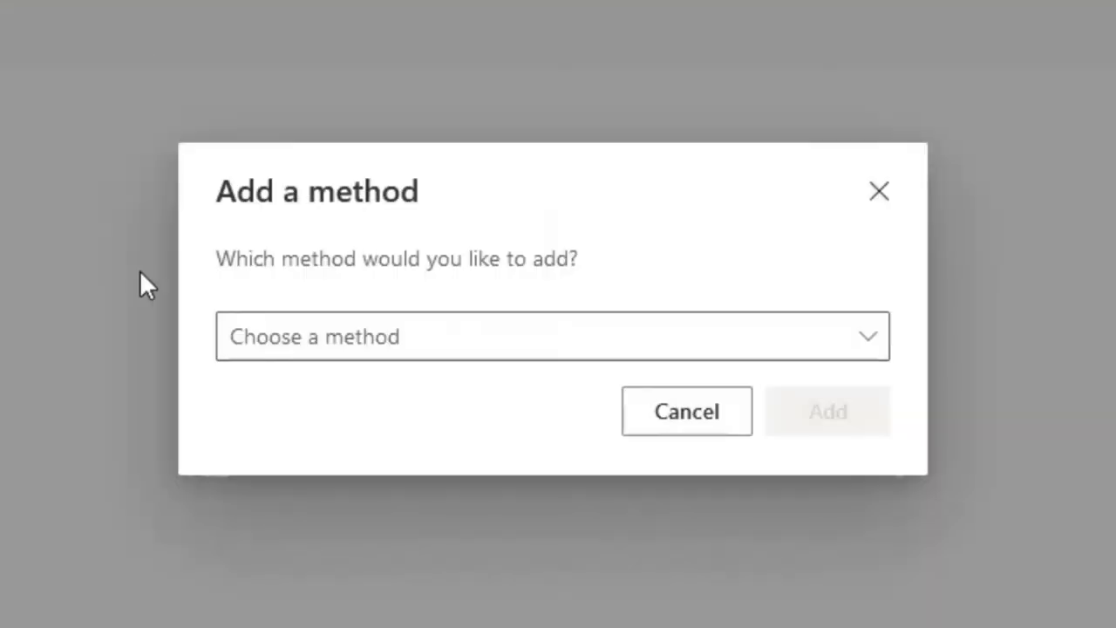
{"action": "left_click", "coordinate": [296, 340]}
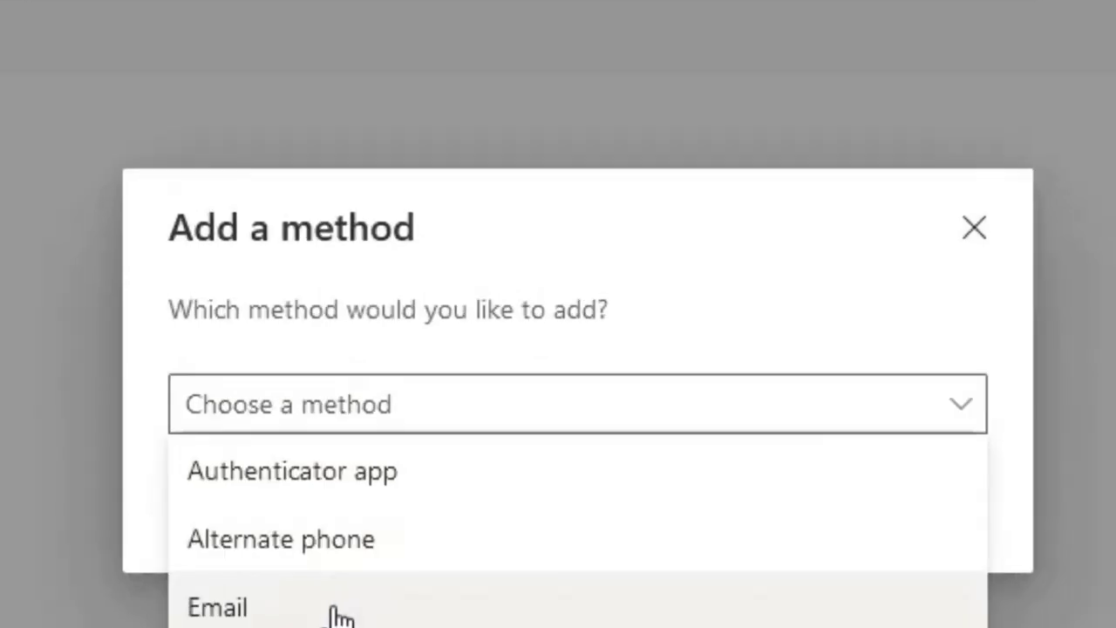
{"action": "left_click", "coordinate": [340, 616]}
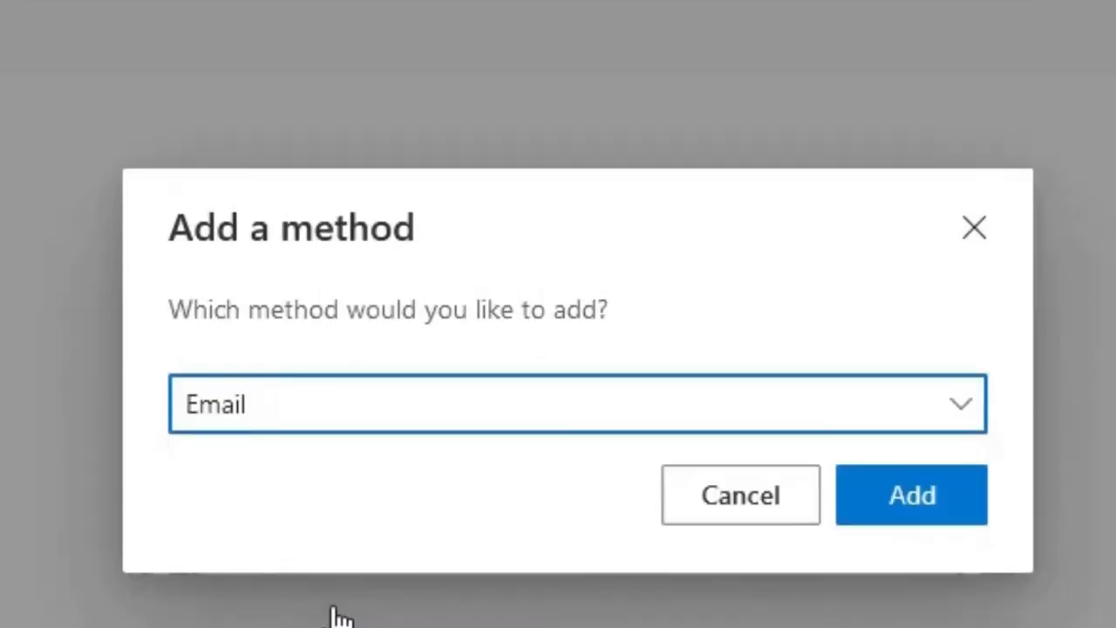
{"action": "left_click", "coordinate": [916, 497]}
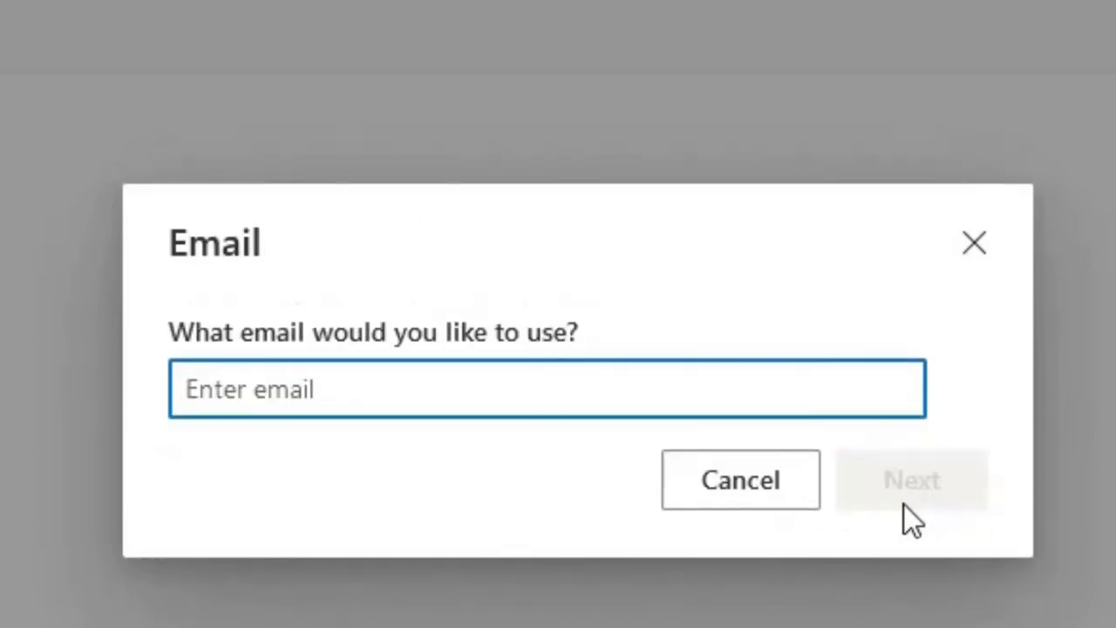
Enter the pasted email address and verify it with the emailed code
{"action": "key", "text": "ctrl+v"}
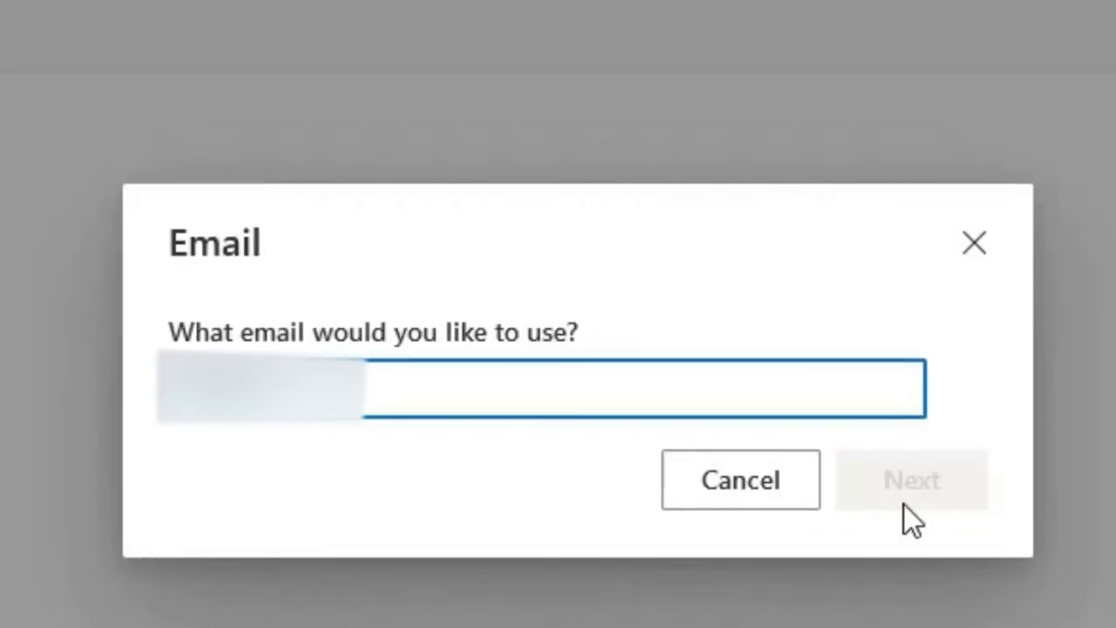
{"action": "type", "text": "3"}
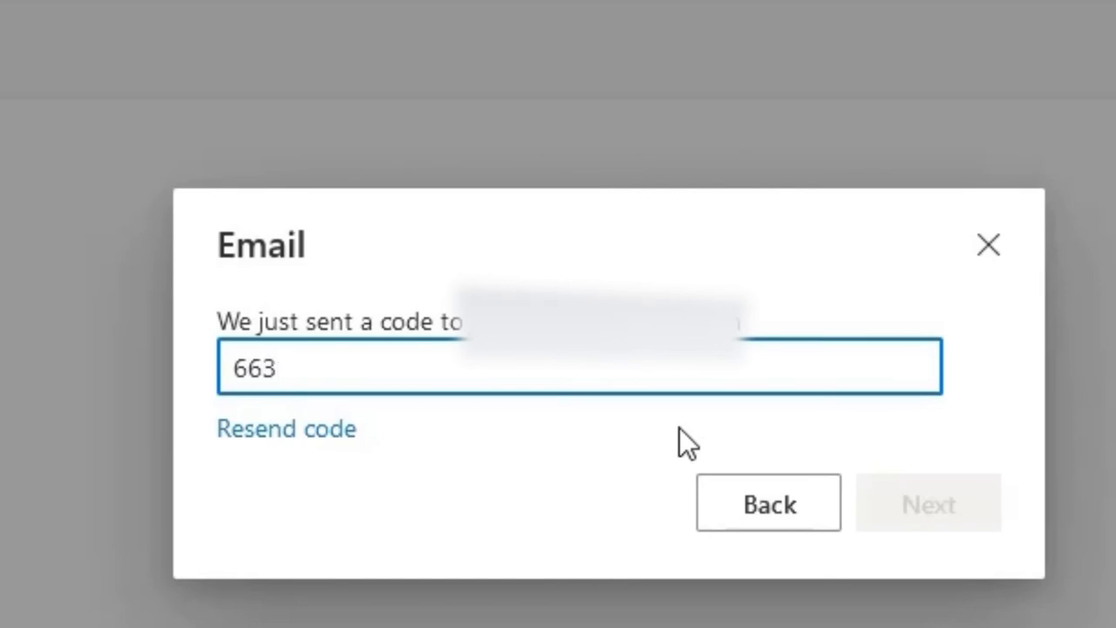
{"action": "type", "text": "63"}
{"action": "type", "text": "5"}
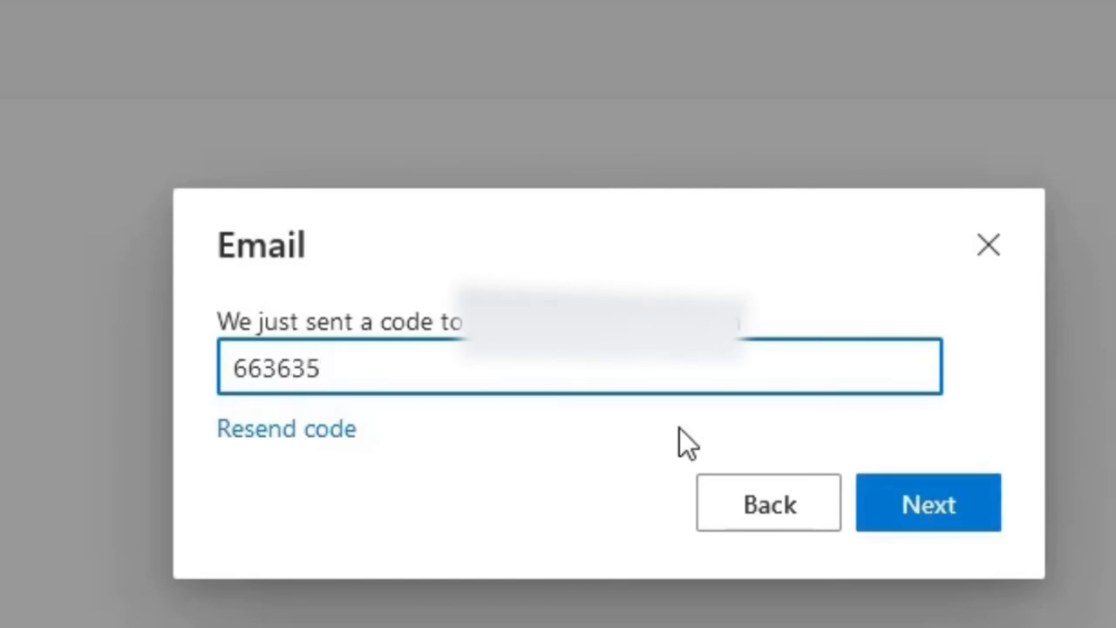
{"action": "left_click", "coordinate": [929, 504]}
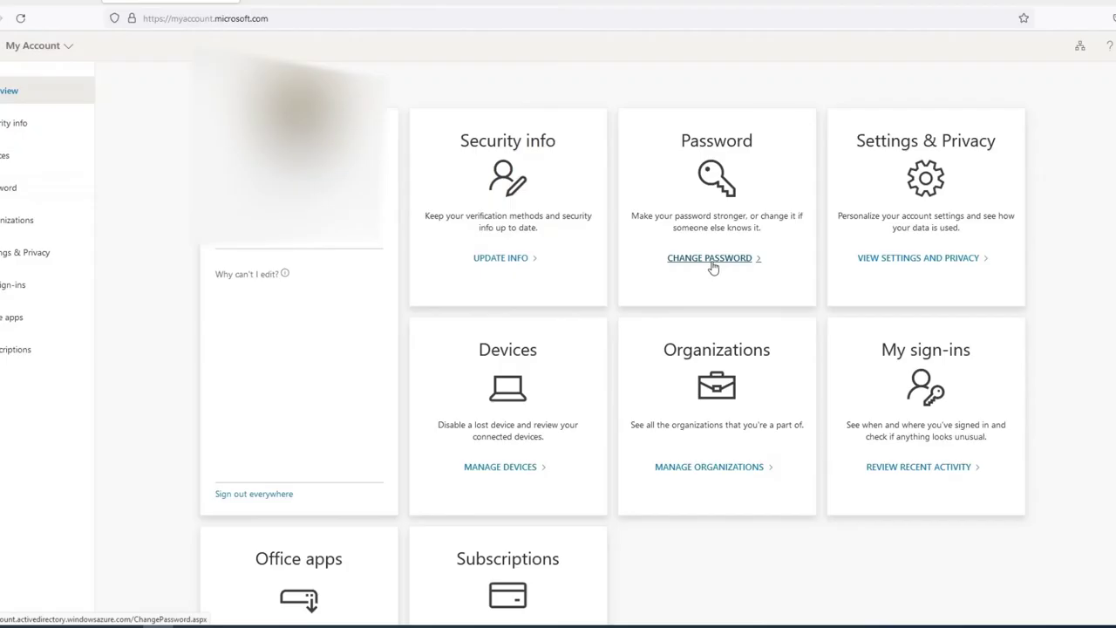
Reach the Change password form from the overview's Password card
{"action": "left_click", "coordinate": [680, 462]}
{"action": "left_click", "coordinate": [486, 253]}
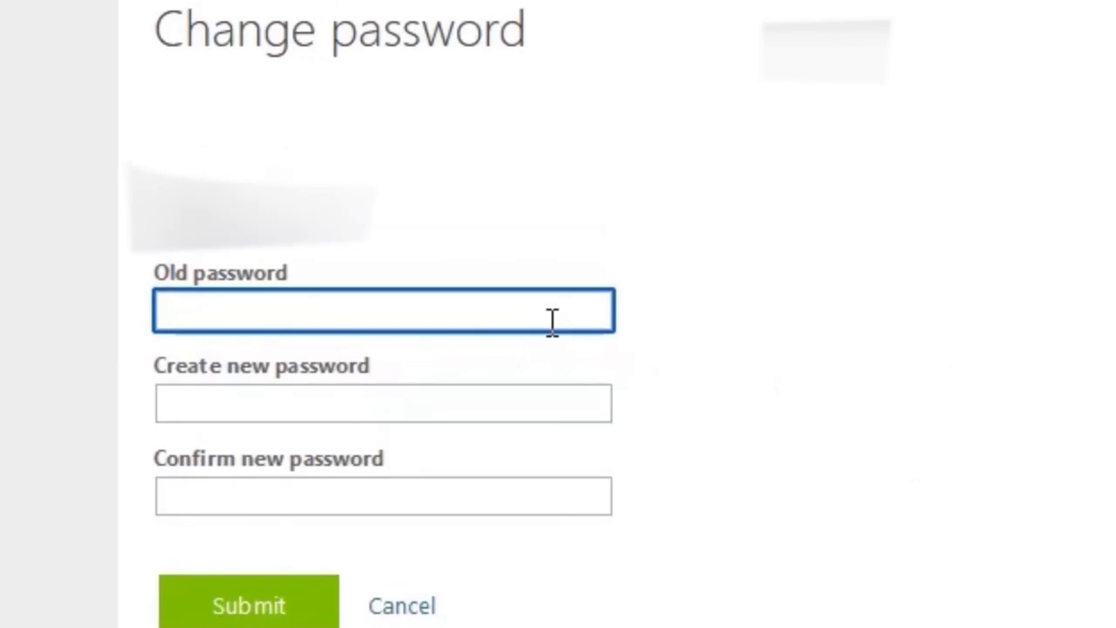
{"action": "type", "text": "••••••••••••••••"}
Fill old, new and confirmed passwords and submit the password change
{"action": "left_click", "coordinate": [510, 397]}
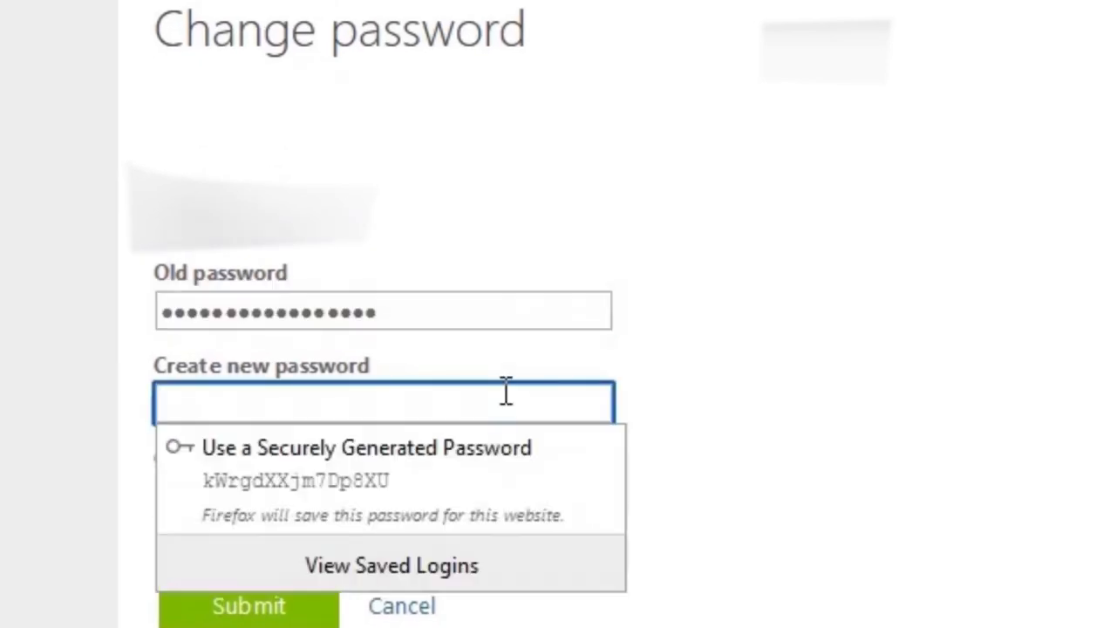
{"action": "type", "text": "•••••••••••••••••"}
{"action": "left_click", "coordinate": [454, 495]}
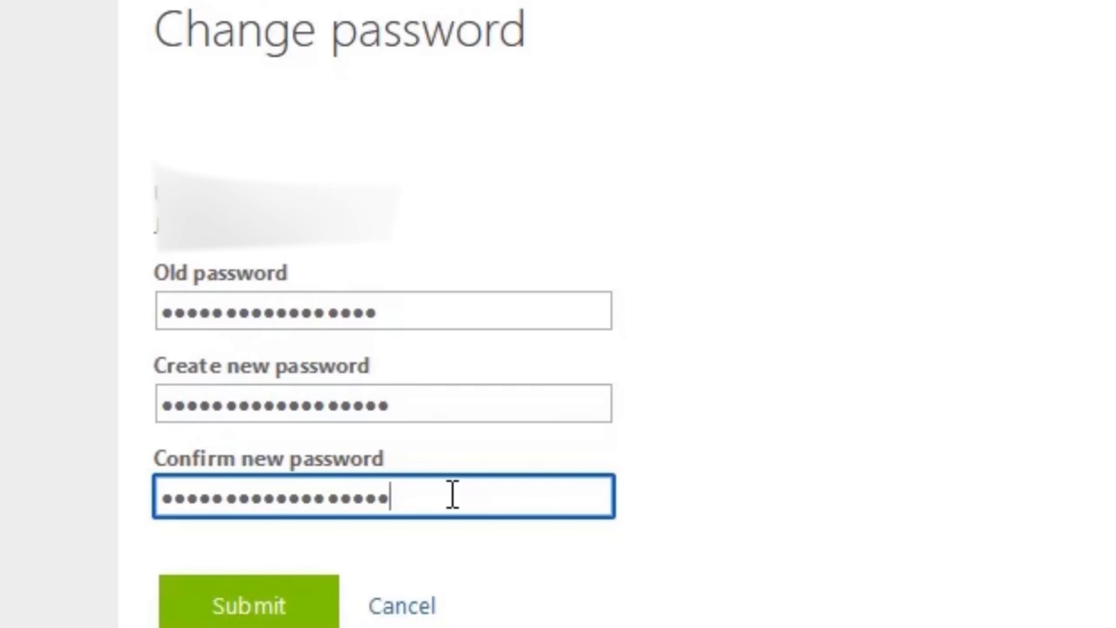
{"action": "left_click", "coordinate": [301, 608]}
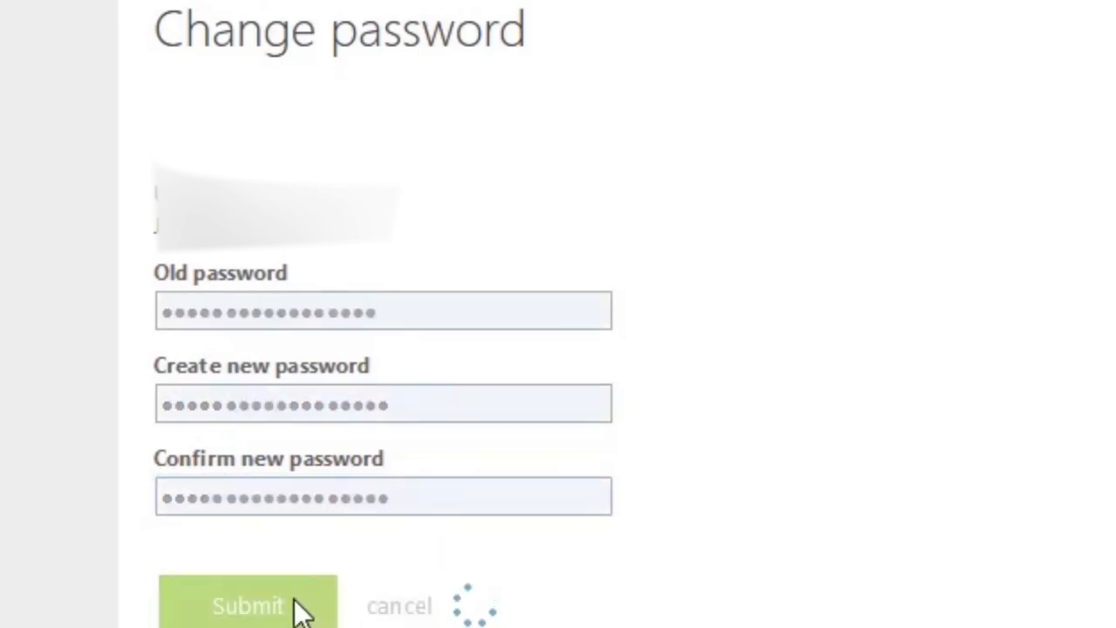